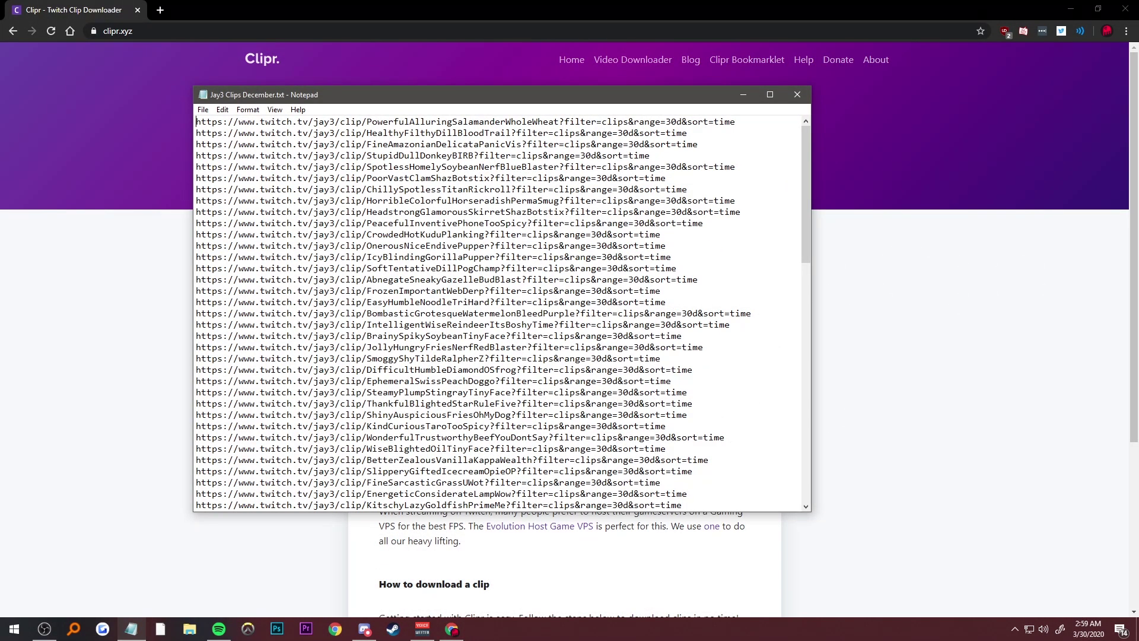
Copy the first clip URL (PowerfulAlluringSalamanderWholeWheat) from the Notepad list and download that clip through Clipr.
{"action": "left_click_drag", "start_coordinate": [196, 122], "coordinate": [736, 122]}
{"action": "key", "text": "ctrl+c"}
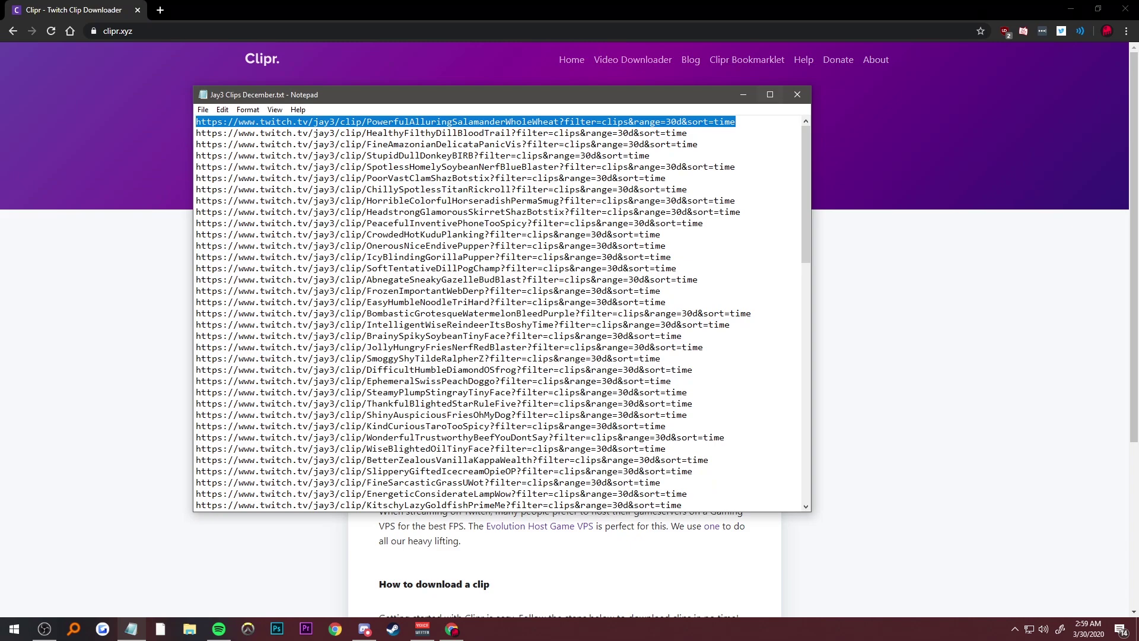
{"action": "left_click", "coordinate": [742, 94]}
{"action": "left_click", "coordinate": [564, 203]}
{"action": "key", "text": "ctrl+v"}
{"action": "left_click", "coordinate": [564, 238]}
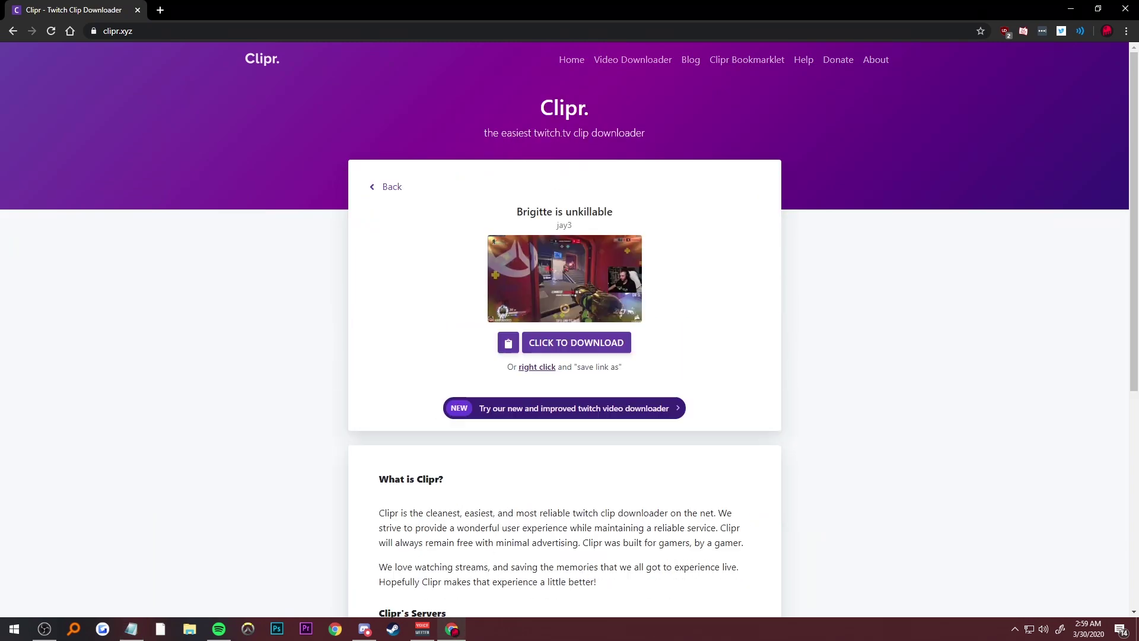
{"action": "left_click", "coordinate": [575, 342]}
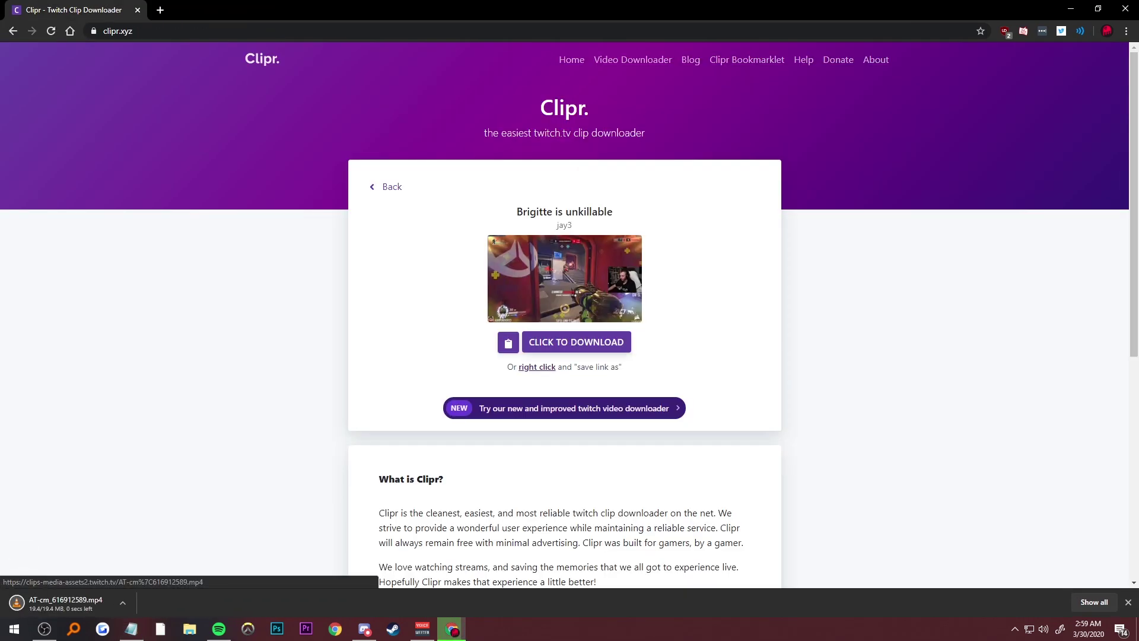
Download the second listed clip, HealthyFilthyDillBloodTrail, through Clipr using its URL from the Notepad list.
{"action": "left_click", "coordinate": [387, 187]}
{"action": "left_click", "coordinate": [131, 629]}
{"action": "left_click_drag", "start_coordinate": [690, 135], "coordinate": [196, 134]}
{"action": "key", "text": "ctrl+c"}
{"action": "left_click", "coordinate": [742, 94]}
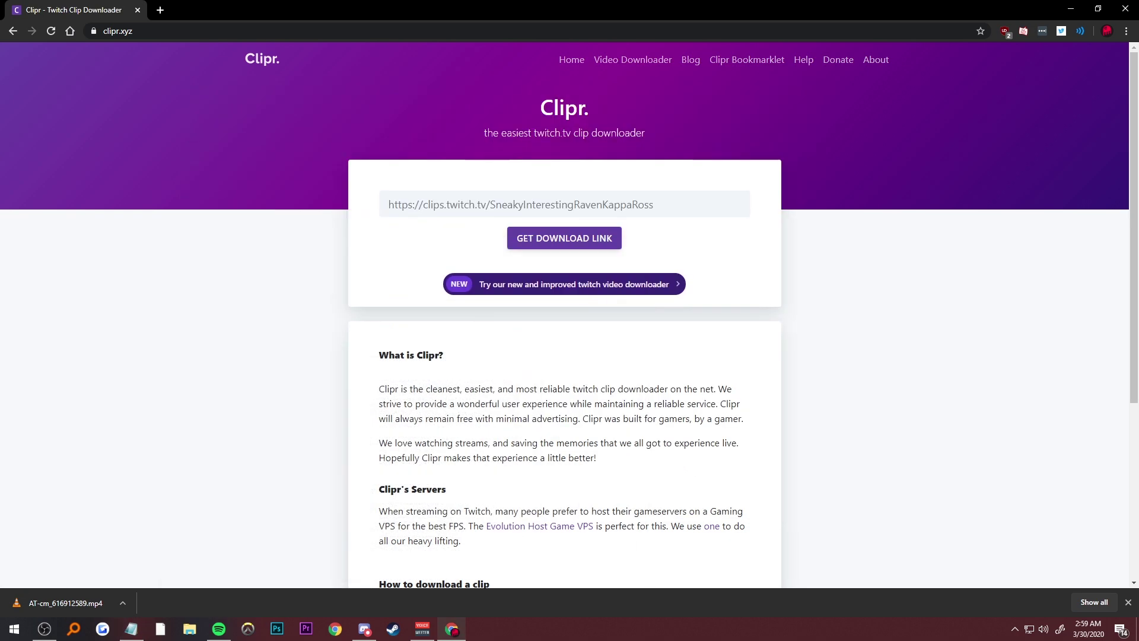
{"action": "left_click", "coordinate": [593, 204]}
{"action": "key", "text": "ctrl+v"}
{"action": "left_click", "coordinate": [567, 237]}
{"action": "left_click", "coordinate": [576, 341]}
Return to Clipr's link form and submit the last URL in the Notepad list, TenaciousBlindingHippoPogChamp.
{"action": "left_click", "coordinate": [385, 187]}
{"action": "key", "text": "alt+Tab"}
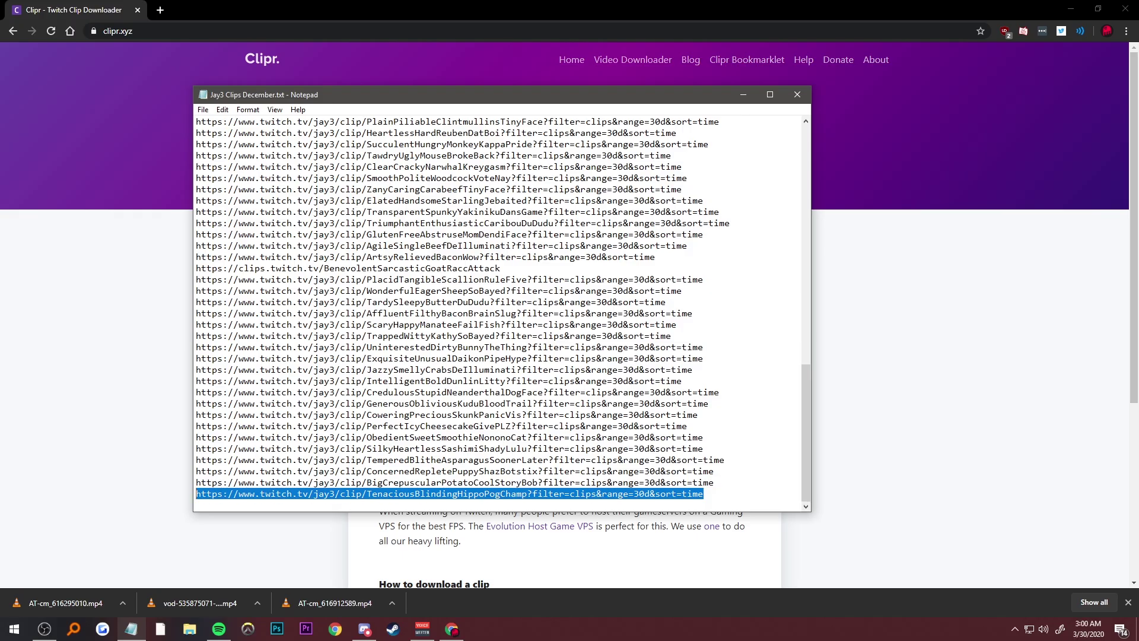
{"action": "key", "text": "alt+Tab"}
{"action": "left_click", "coordinate": [564, 205]}
{"action": "key", "text": "ctrl+v"}
{"action": "key", "text": "Return"}
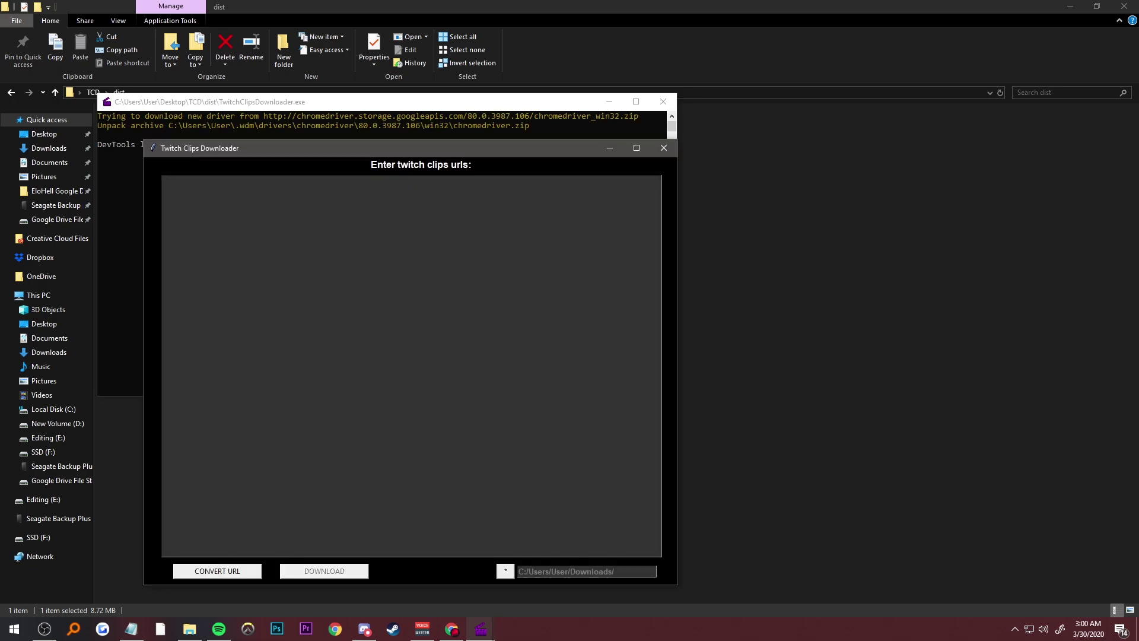
Copy the entire clip URL list from Notepad into Twitch Clips Downloader and convert the URLs.
{"action": "left_click", "coordinate": [131, 629]}
{"action": "left_click_drag", "start_coordinate": [704, 493], "coordinate": [191, 107]}
{"action": "key", "text": "ctrl+c"}
{"action": "left_click", "coordinate": [742, 95]}
{"action": "key", "text": "ctrl+v"}
{"action": "scroll", "coordinate": [412, 366], "scroll_direction": "down", "scroll_amount": 15}
{"action": "scroll", "coordinate": [411, 366], "scroll_direction": "down", "scroll_amount": 3}
{"action": "left_click", "coordinate": [217, 571]}
{"action": "scroll", "coordinate": [412, 365], "scroll_direction": "down", "scroll_amount": 20}
Set the download location to the Downloads folder on the Desktop and start downloading the clips.
{"action": "left_click", "coordinate": [506, 571]}
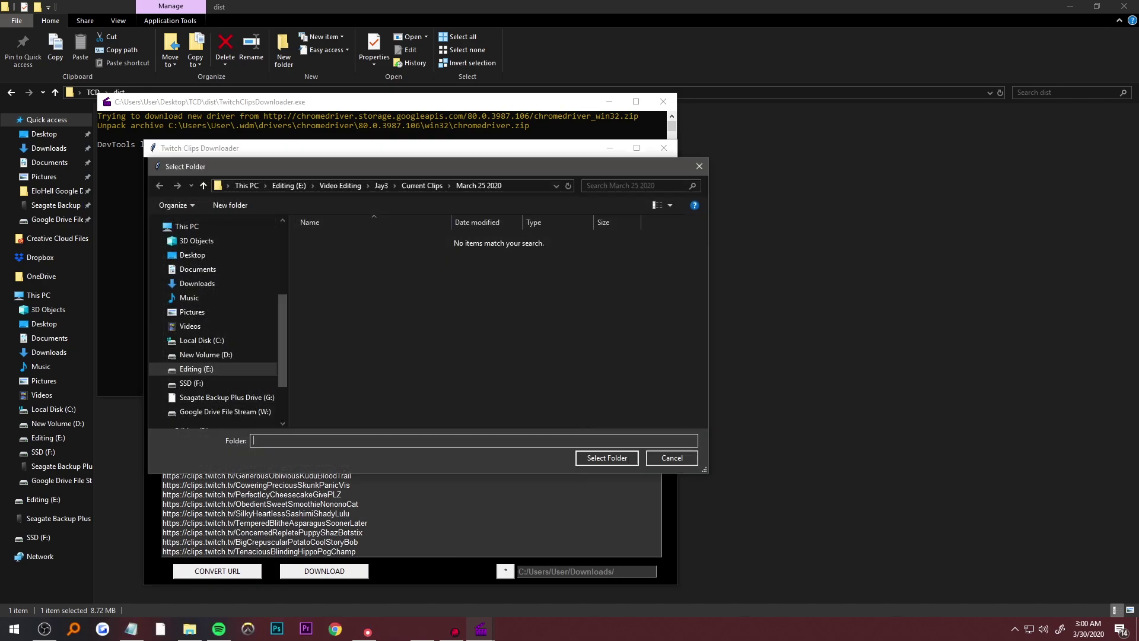
{"action": "left_click", "coordinate": [192, 255]}
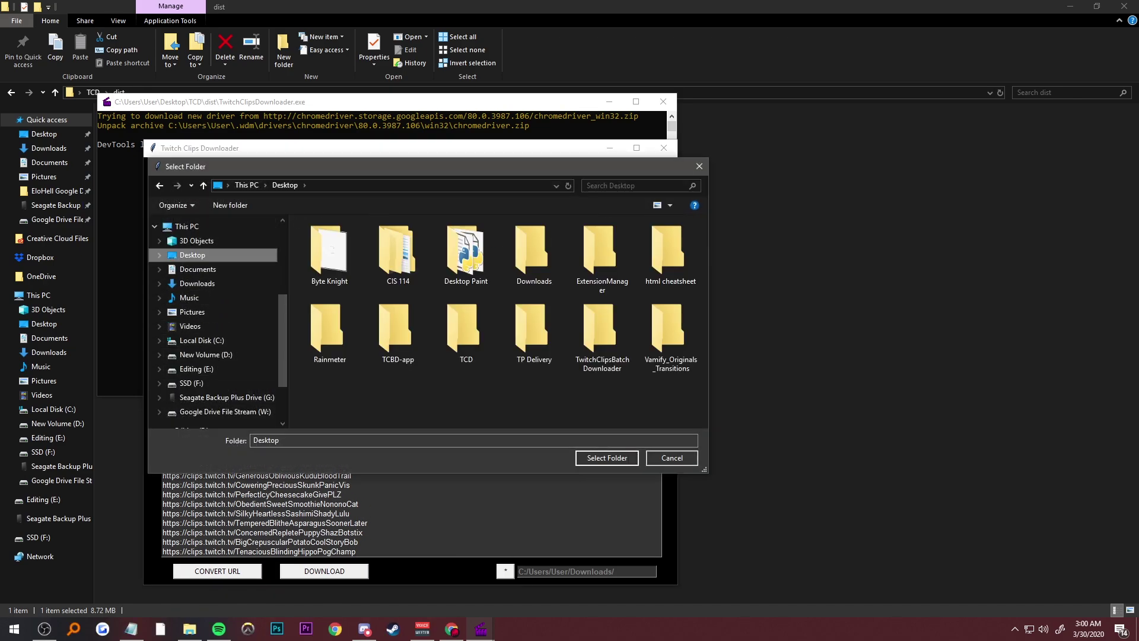
{"action": "double_click", "coordinate": [534, 254]}
{"action": "left_click", "coordinate": [606, 458]}
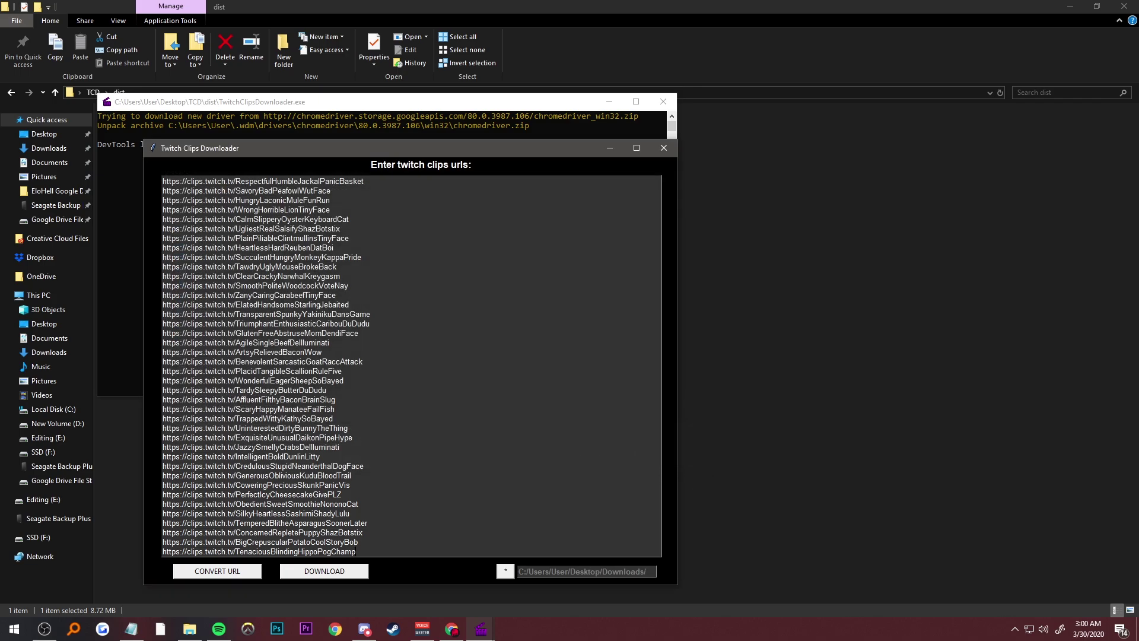
{"action": "left_click", "coordinate": [324, 571]}
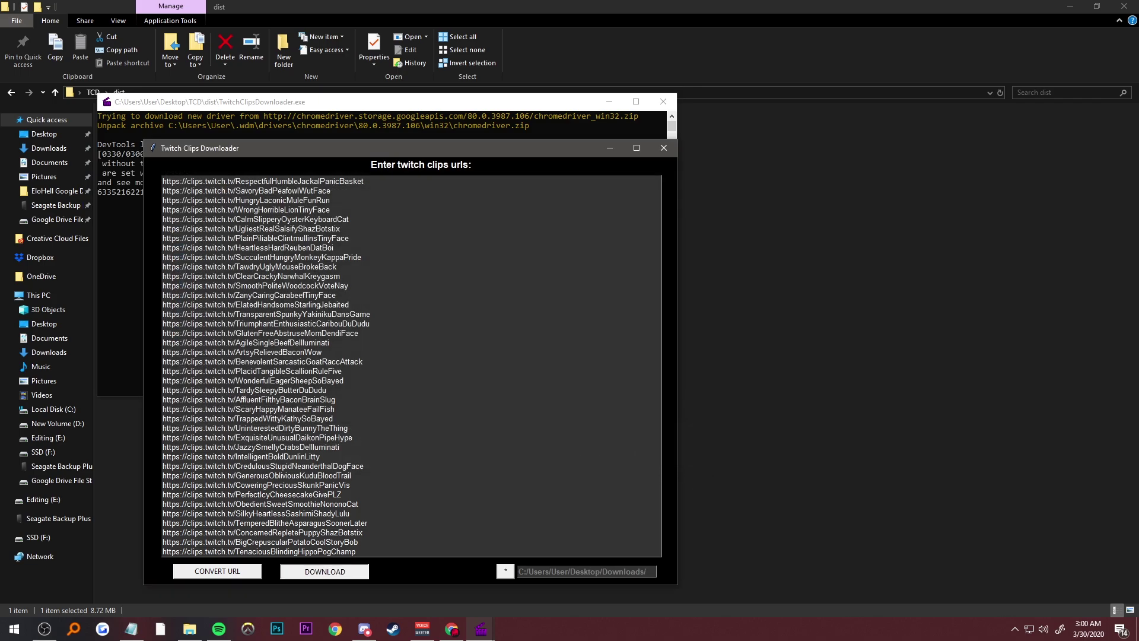
Move the console and downloader windows apart and check the download progress in both.
{"action": "left_click_drag", "start_coordinate": [354, 102], "coordinate": [759, 130]}
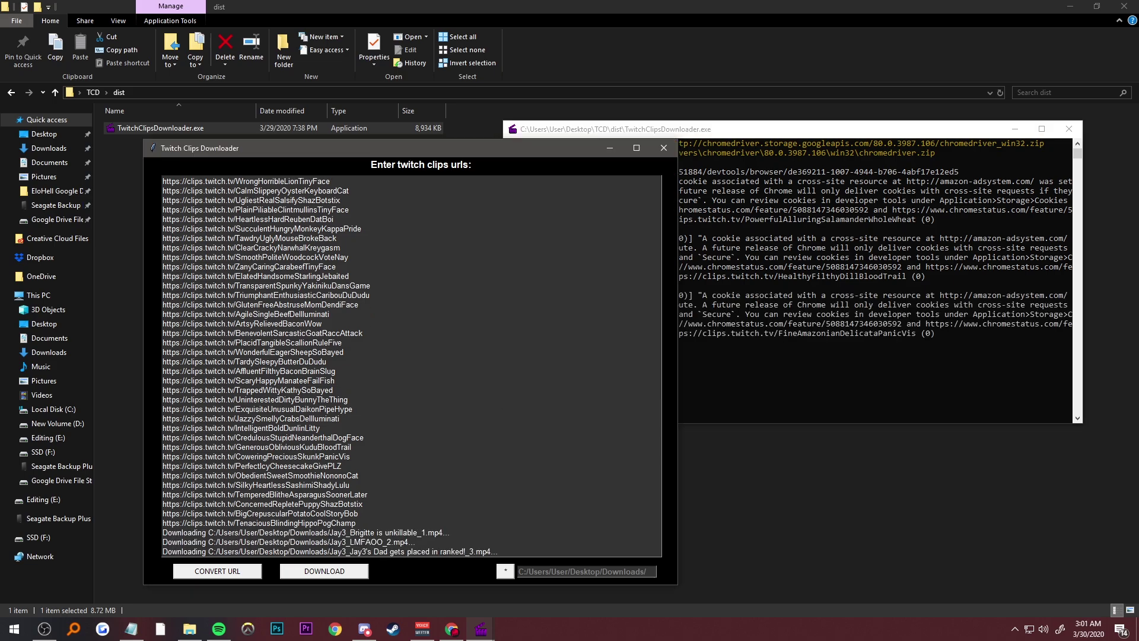
{"action": "left_click_drag", "start_coordinate": [498, 149], "coordinate": [389, 74]}
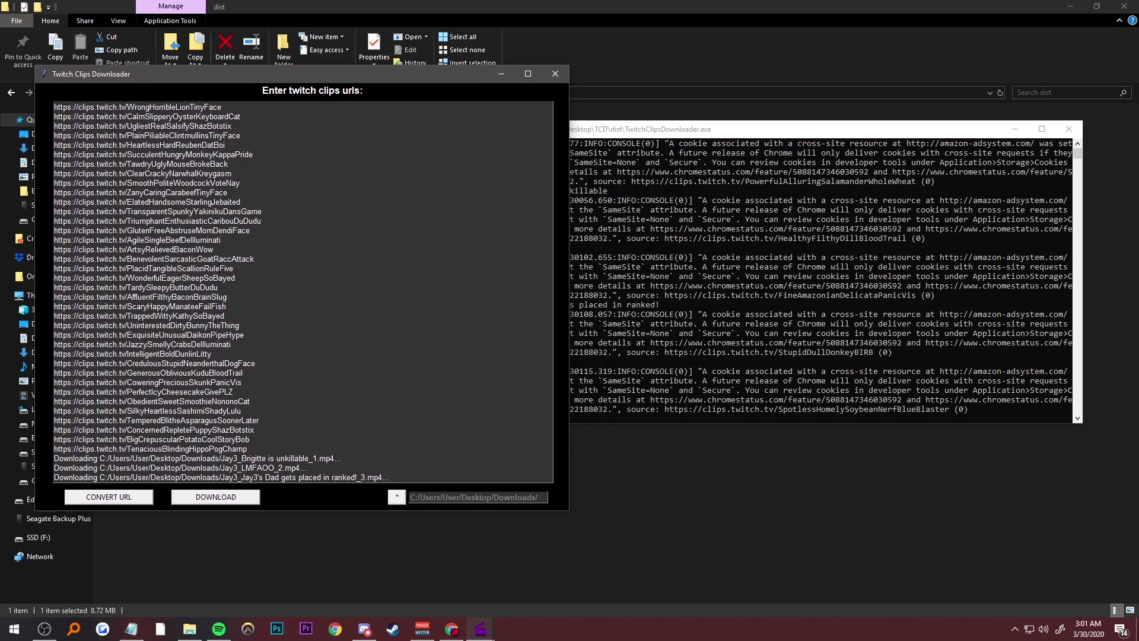
{"action": "left_click", "coordinate": [668, 128]}
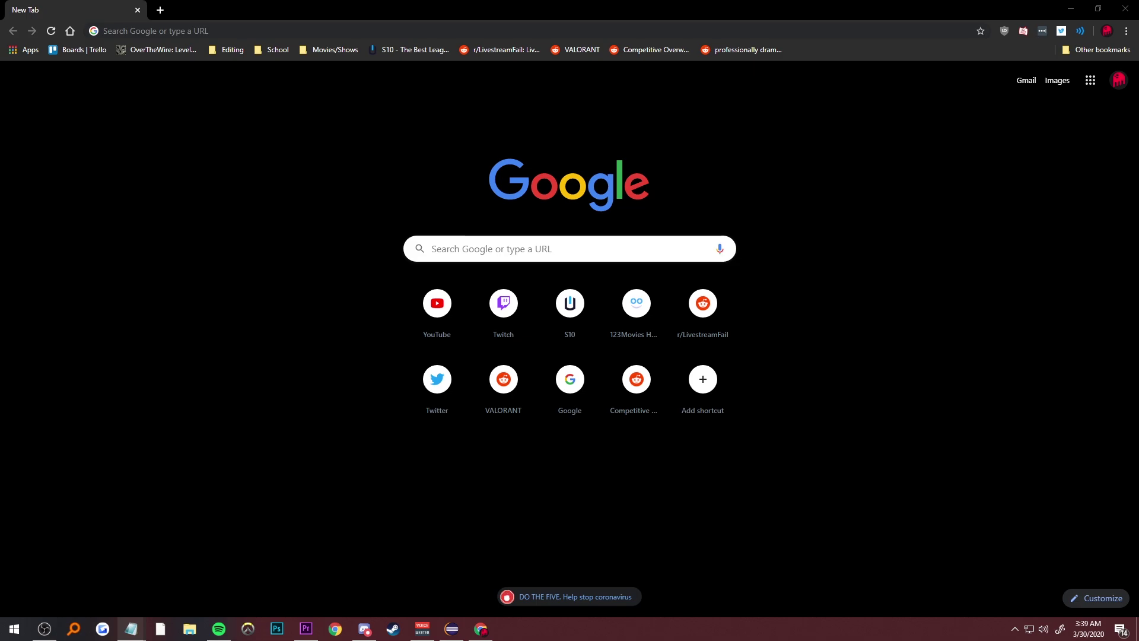
Open the copied link mediafire.com/file/xncz05mbxq74o7w/TCD.zip/file in Chrome and download the archive.
{"action": "left_click", "coordinate": [154, 31]}
{"action": "key", "text": "ctrl+v"}
{"action": "key", "text": "Return"}
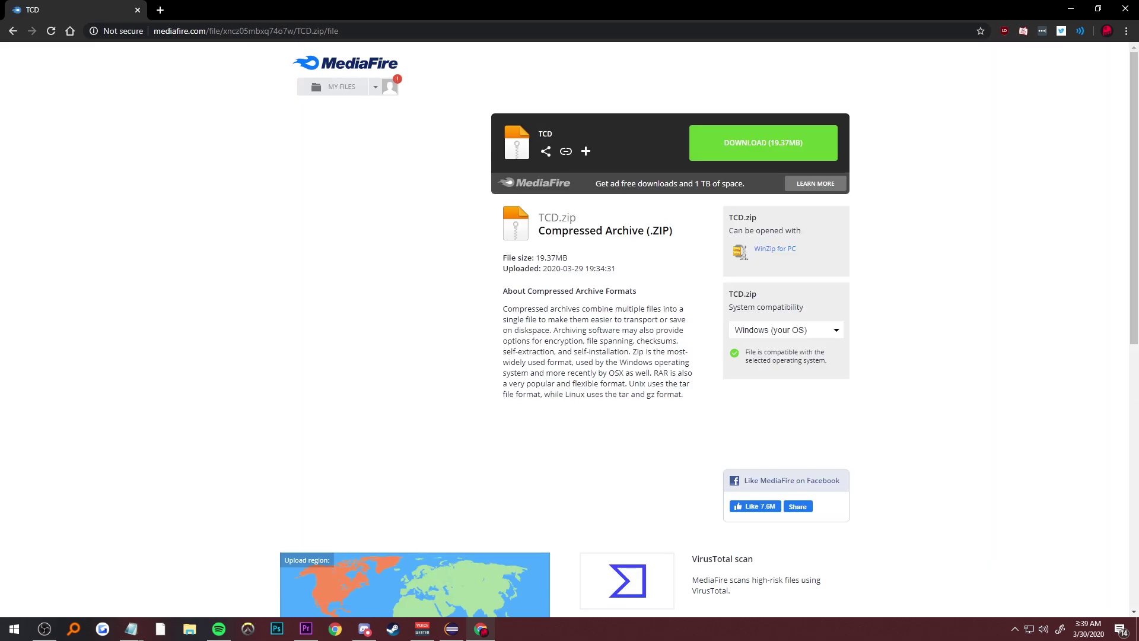
{"action": "left_click", "coordinate": [763, 142]}
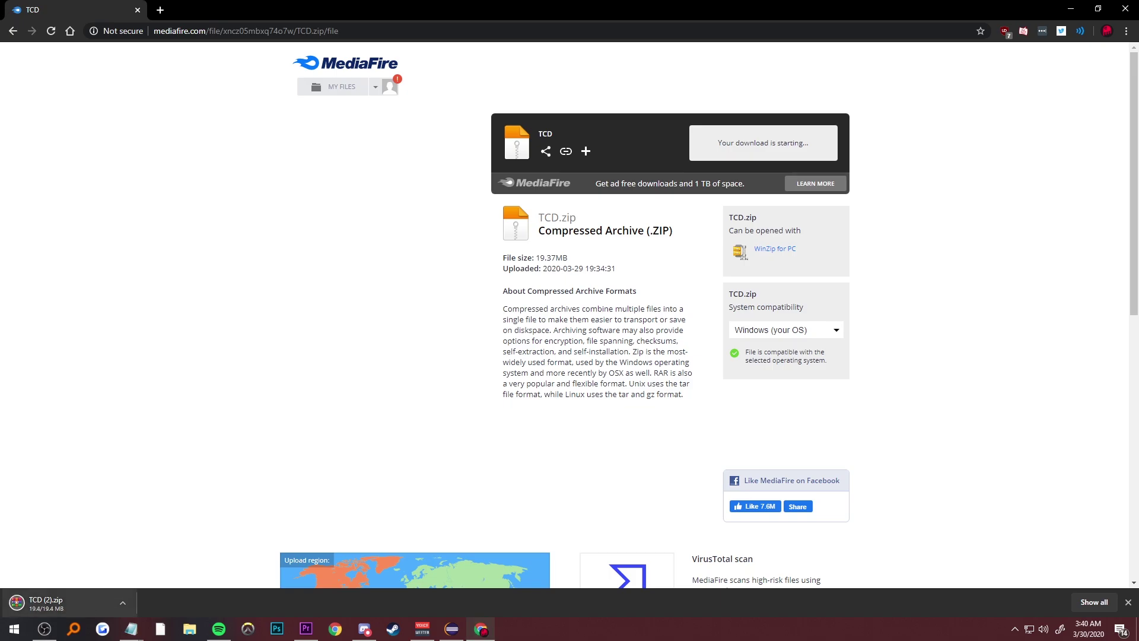
Open the downloaded TCD (2).zip, extract its TCD folder to the desktop, and close WinRAR.
{"action": "left_click", "coordinate": [59, 603]}
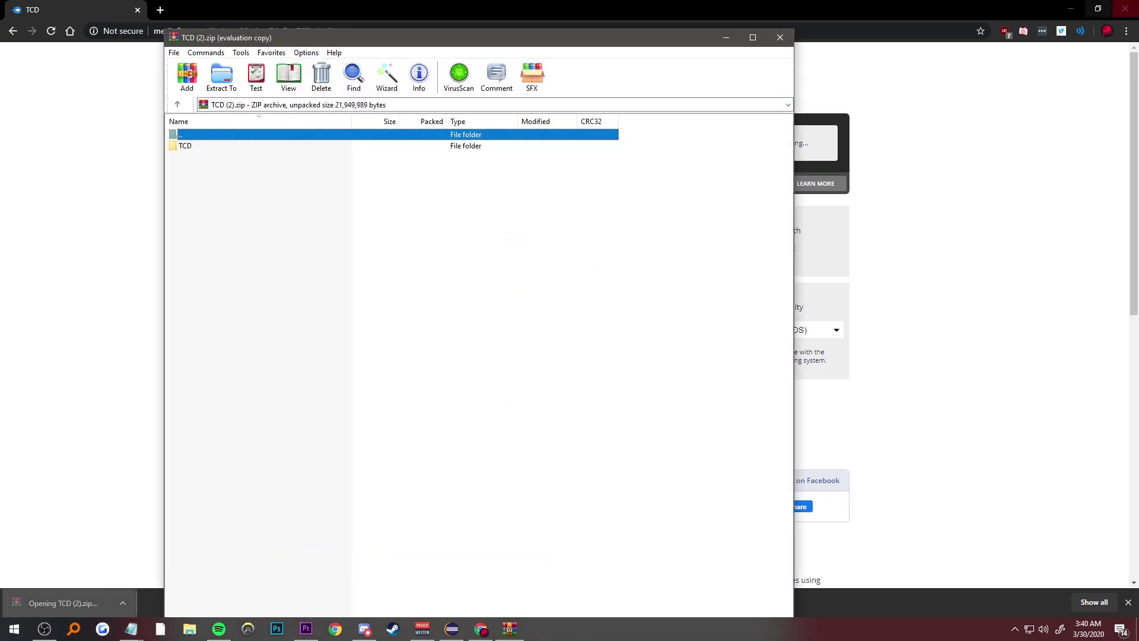
{"action": "left_click", "coordinate": [1071, 9]}
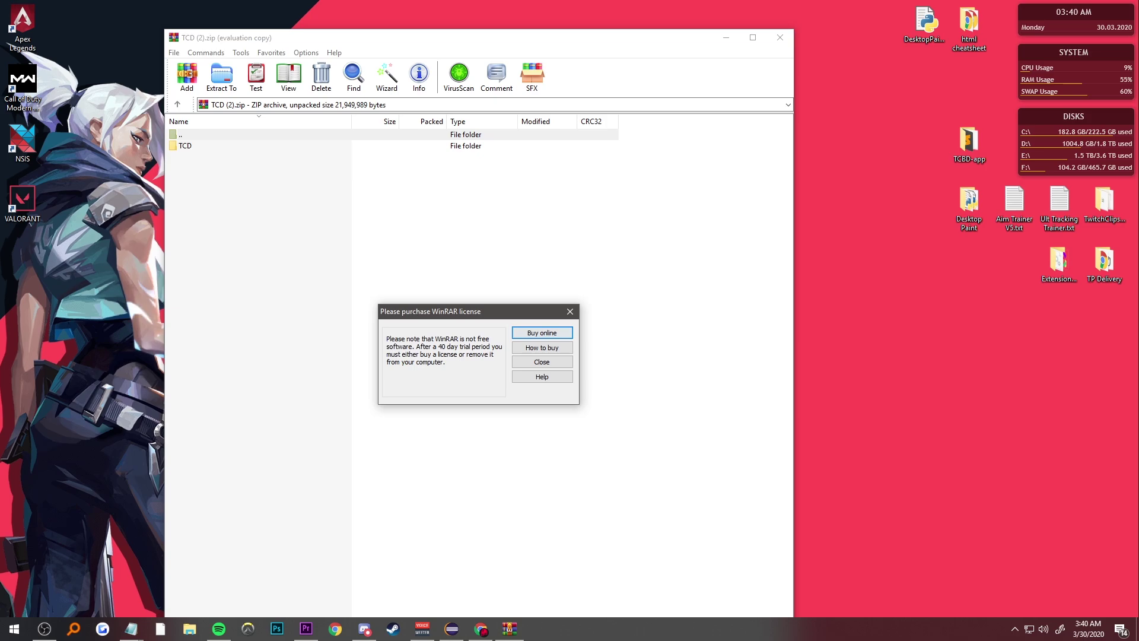
{"action": "left_click", "coordinate": [570, 312]}
{"action": "left_click", "coordinate": [185, 146]}
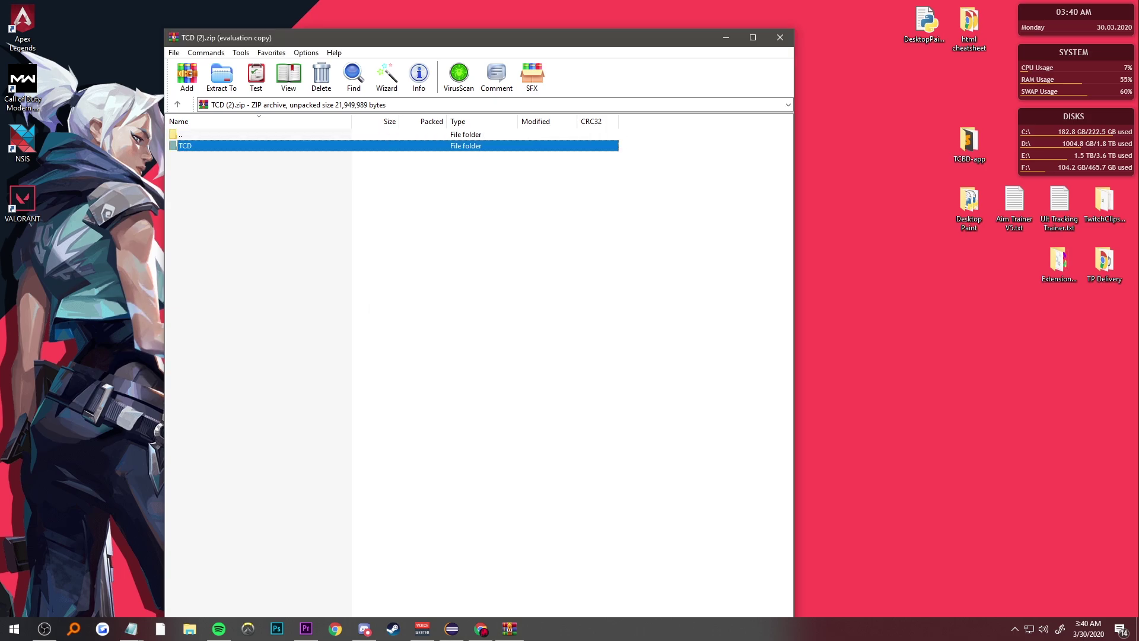
{"action": "left_click_drag", "start_coordinate": [185, 146], "coordinate": [834, 261]}
{"action": "left_click", "coordinate": [780, 37]}
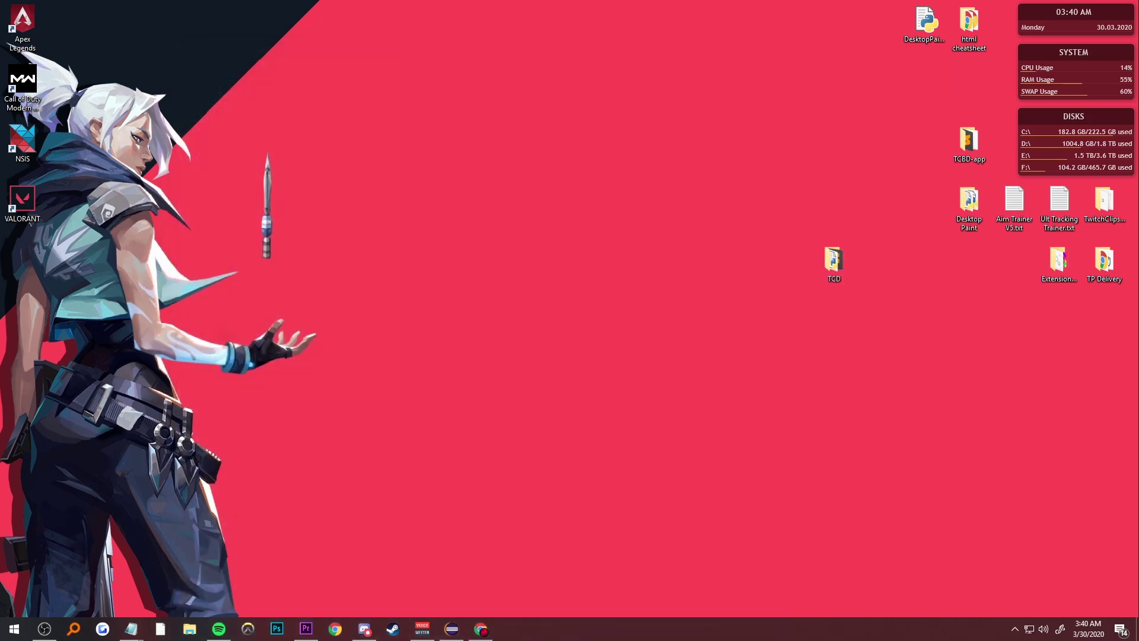
Launch TwitchClipsDownloader.exe from the dist folder inside the extracted TCD folder.
{"action": "double_click", "coordinate": [834, 262]}
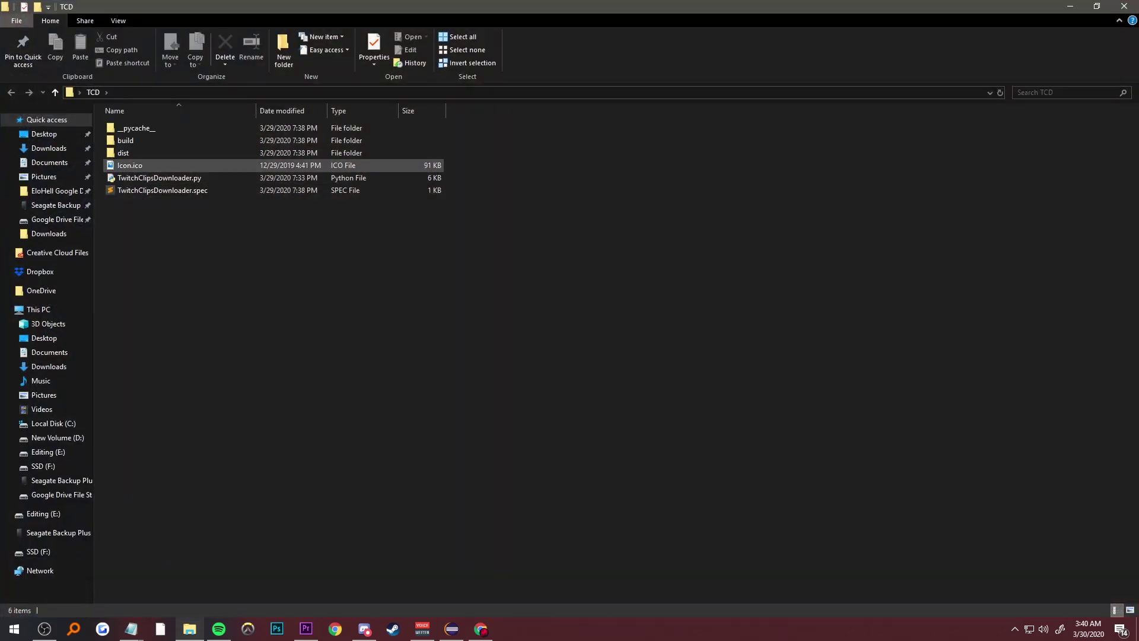
{"action": "double_click", "coordinate": [123, 152]}
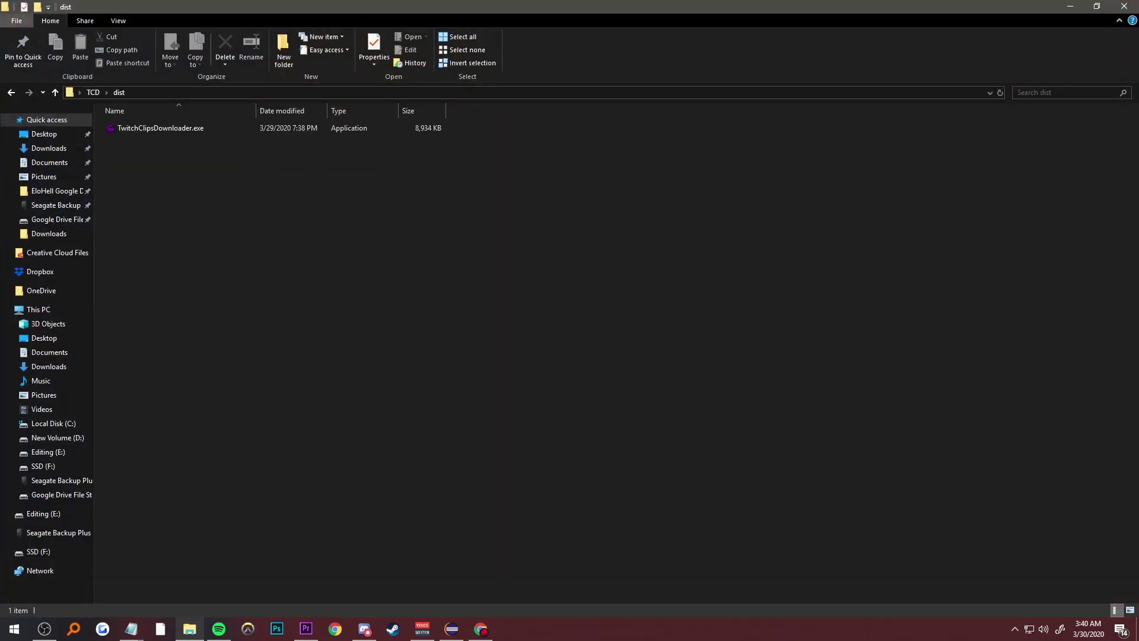
{"action": "double_click", "coordinate": [160, 128]}
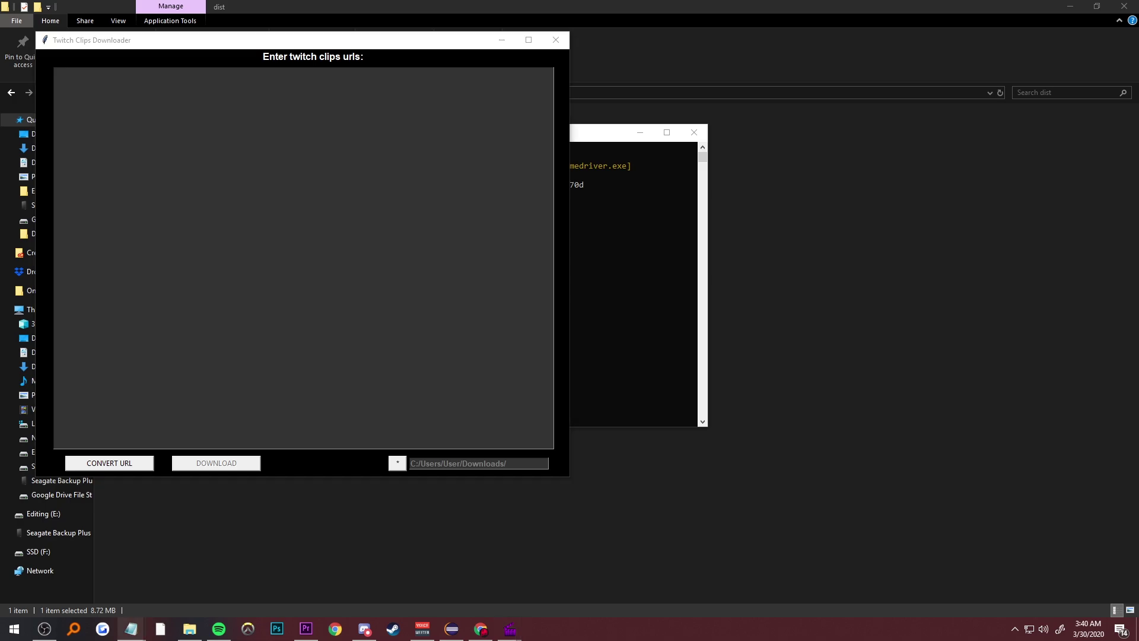
Copy the first four clip URLs from Jay3 Clips December.txt and paste them into Twitch Clips Downloader.
{"action": "key", "text": "alt+Tab"}
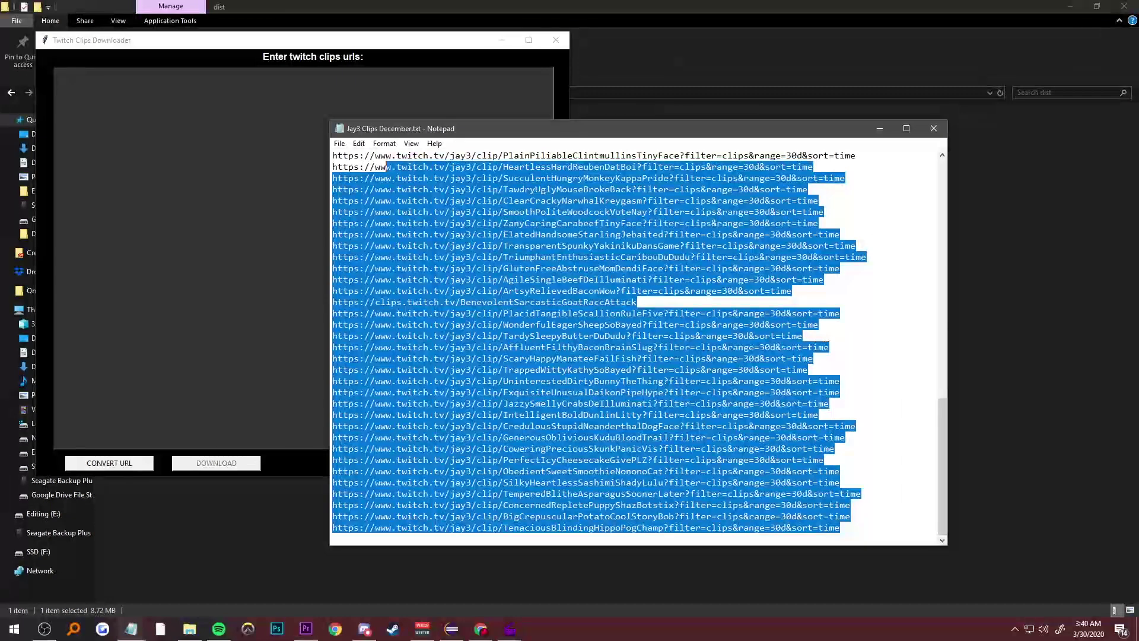
{"action": "left_click_drag", "start_coordinate": [860, 536], "coordinate": [331, 139]}
{"action": "scroll", "coordinate": [635, 347], "scroll_direction": "up", "scroll_amount": 11}
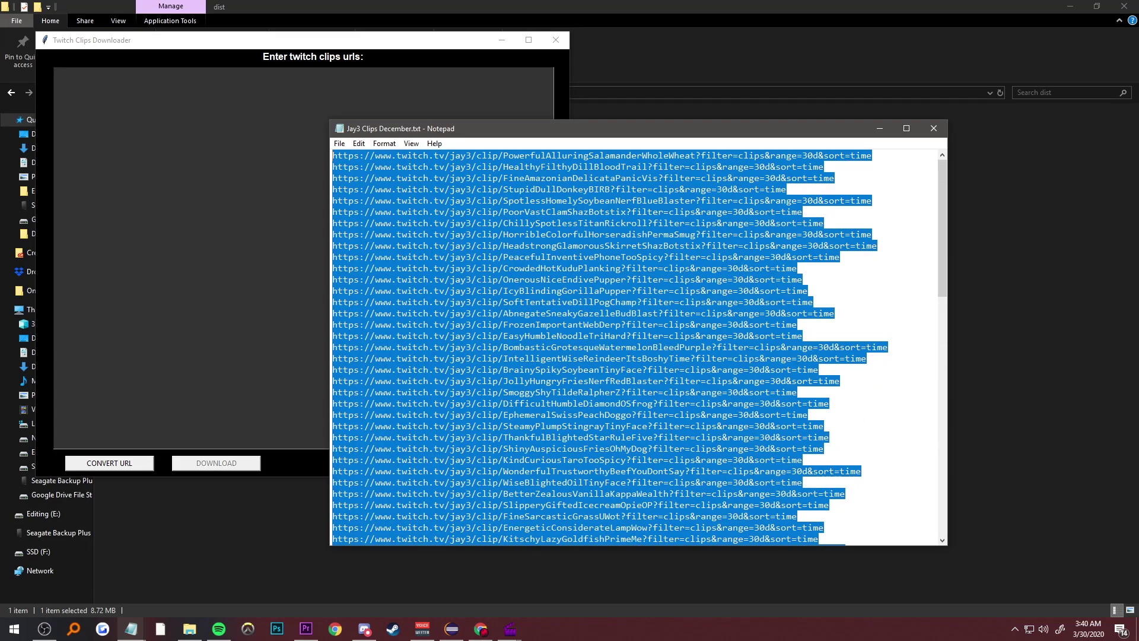
{"action": "left_click", "coordinate": [816, 199]}
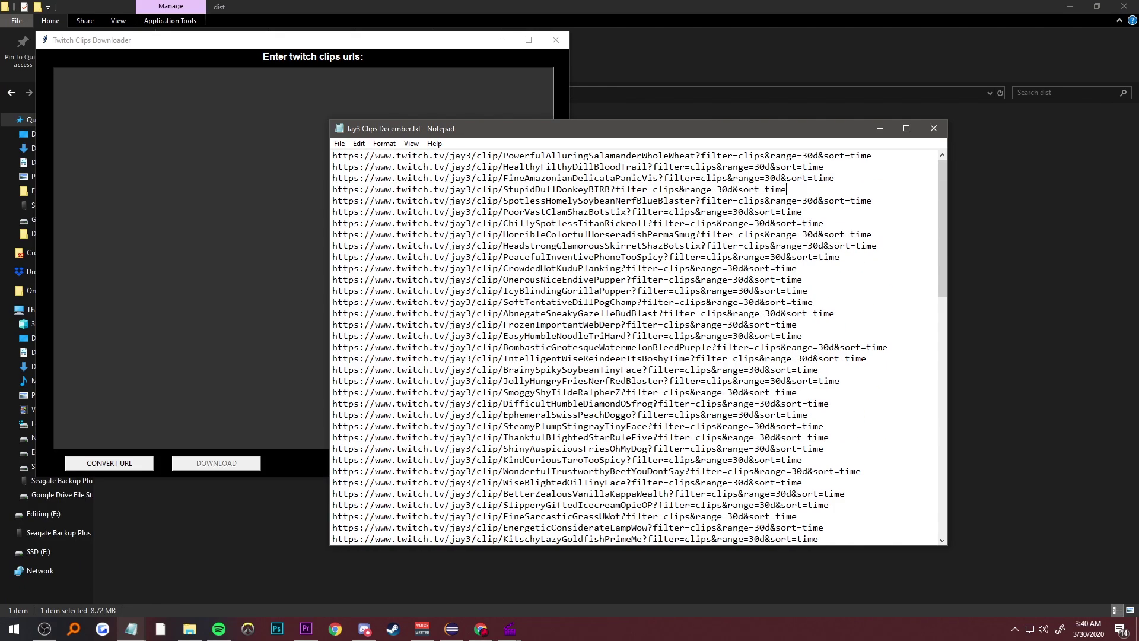
{"action": "left_click_drag", "start_coordinate": [814, 190], "coordinate": [333, 155]}
{"action": "key", "text": "ctrl+c"}
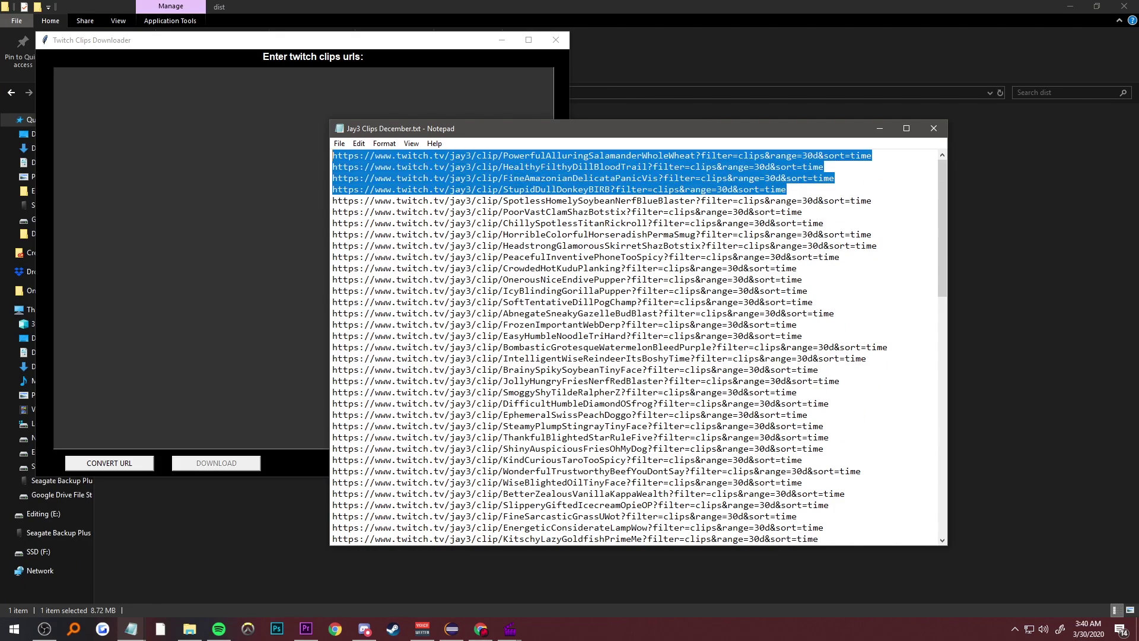
{"action": "left_click", "coordinate": [879, 128]}
{"action": "key", "text": "ctrl+v"}
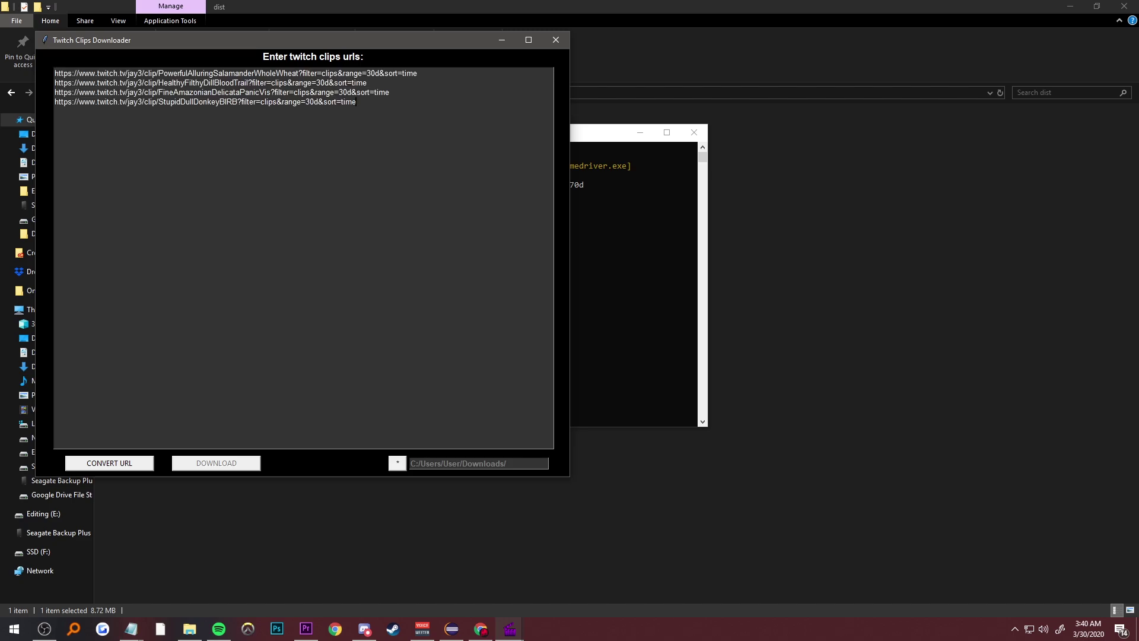
Convert the four pasted URLs to the short clips.twitch.tv format.
{"action": "left_click", "coordinate": [109, 463]}
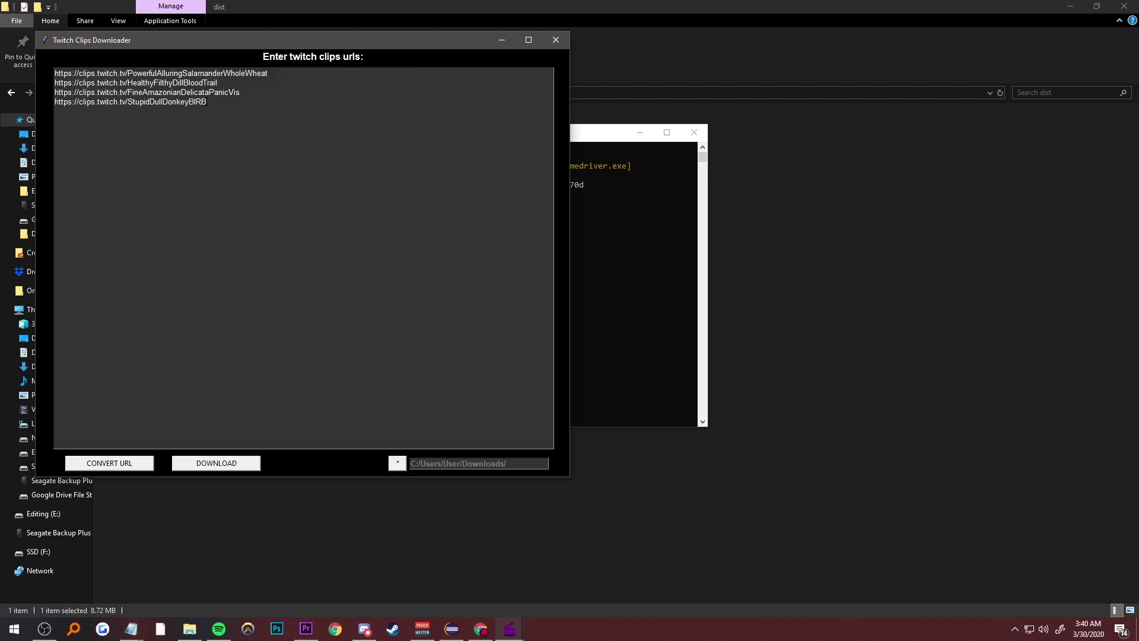
{"action": "left_click_drag", "start_coordinate": [127, 92], "coordinate": [208, 102]}
{"action": "left_click", "coordinate": [241, 92]}
Set the download location to the Desktop and start downloading the four clips.
{"action": "left_click", "coordinate": [397, 463]}
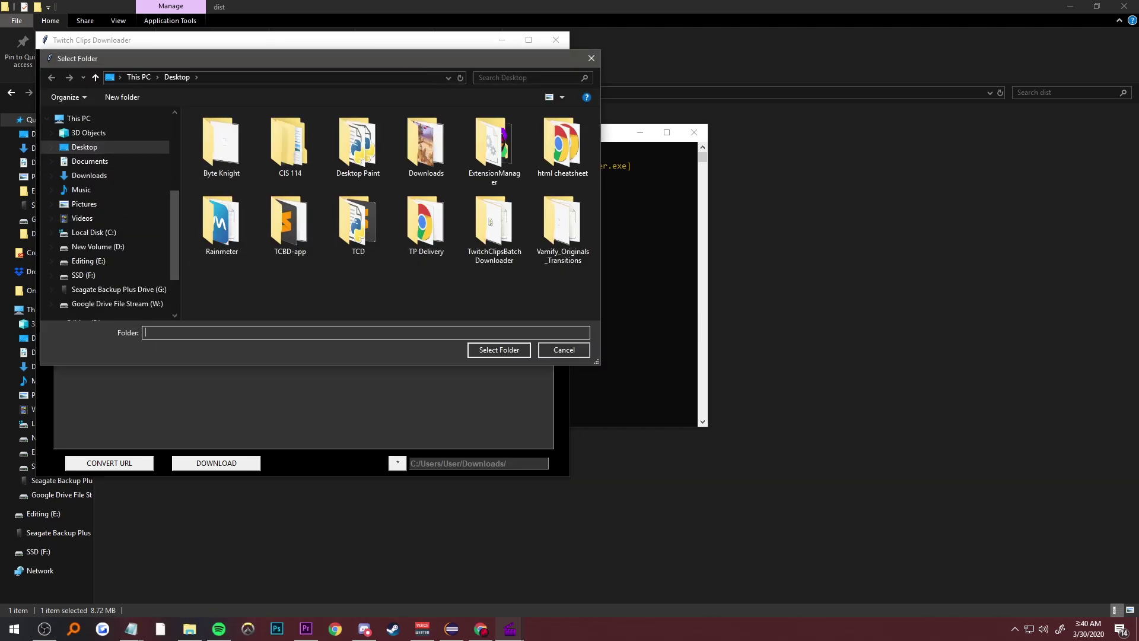
{"action": "left_click", "coordinate": [499, 350]}
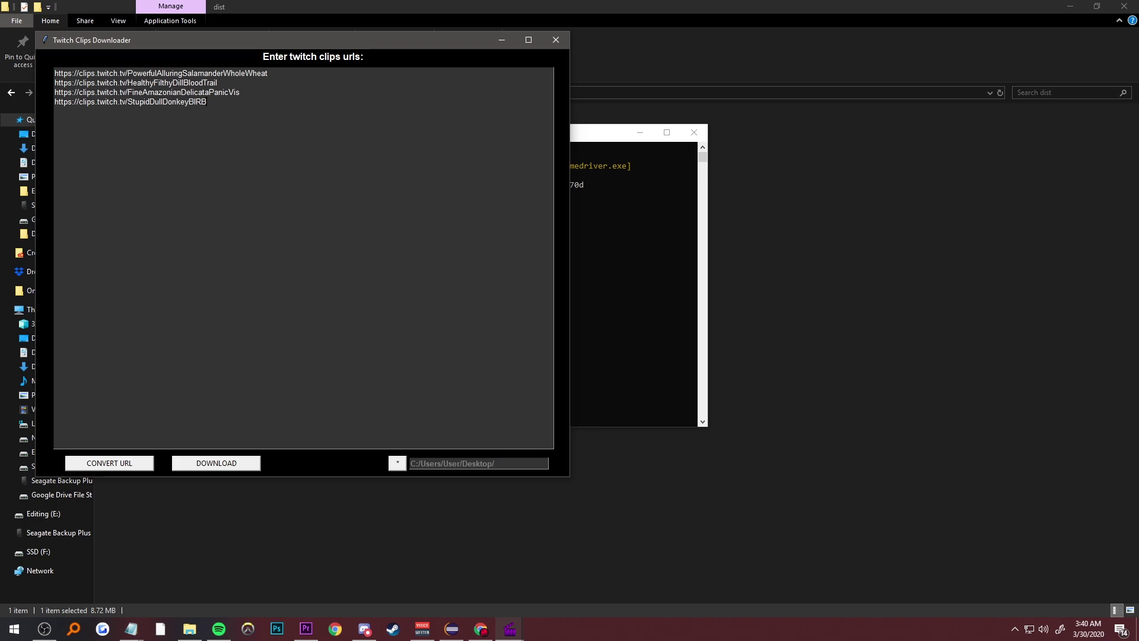
{"action": "key", "text": "ctrl+a"}
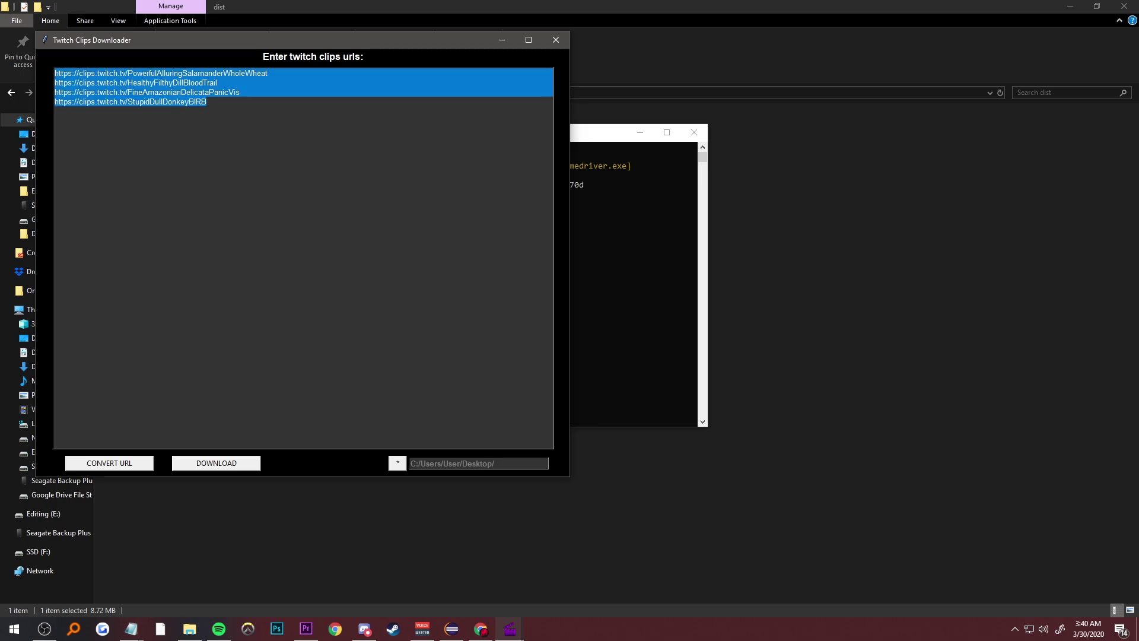
{"action": "left_click", "coordinate": [207, 102]}
{"action": "left_click", "coordinate": [217, 463]}
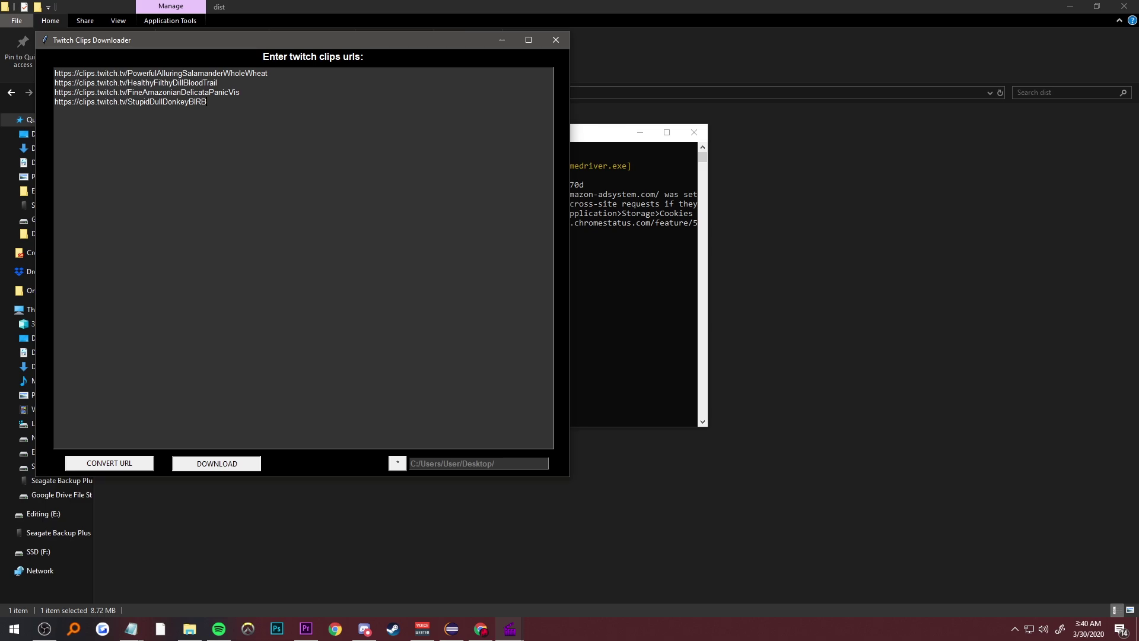
Bring the console into view and check the download progress and the completion status in the downloader.
{"action": "left_click_drag", "start_coordinate": [589, 140], "coordinate": [777, 135]}
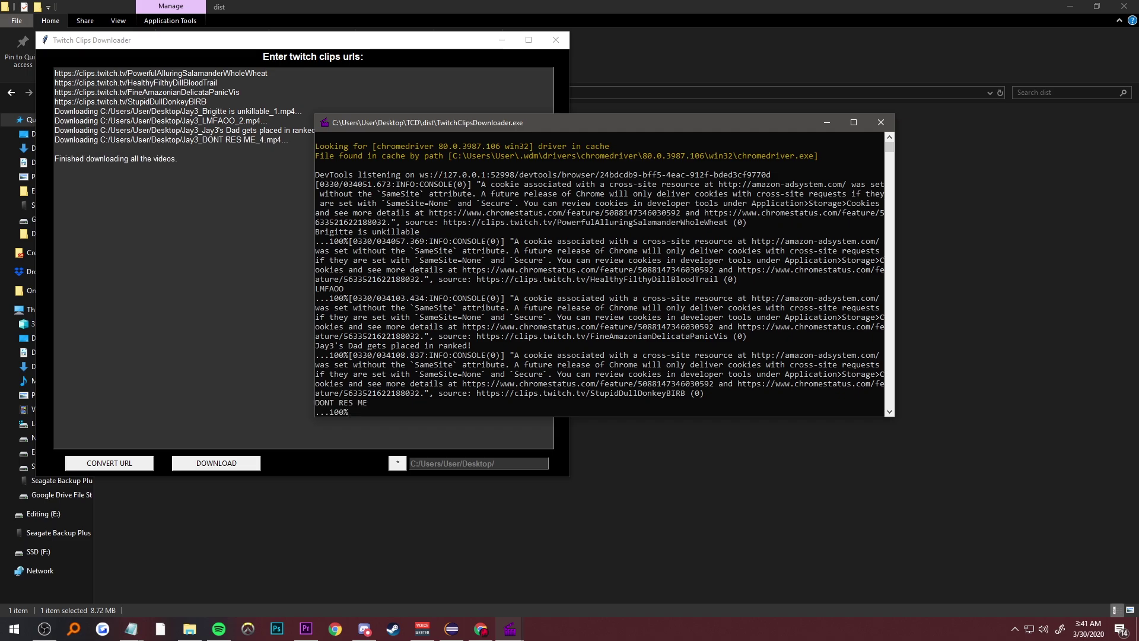
{"action": "left_click_drag", "start_coordinate": [179, 159], "coordinate": [55, 159]}
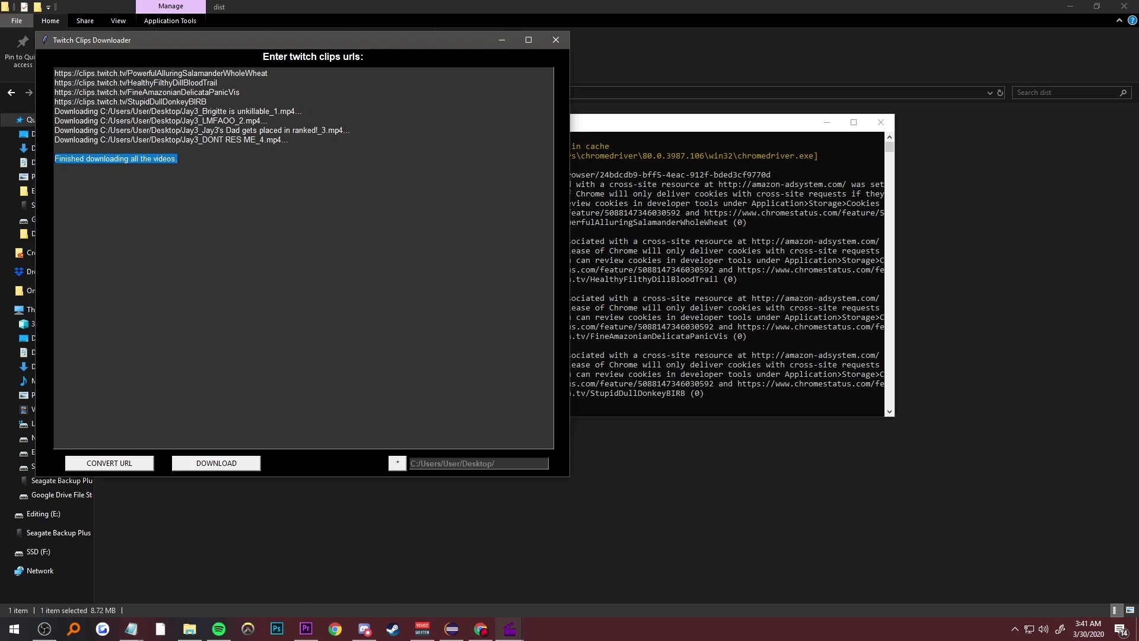
{"action": "left_click", "coordinate": [502, 39]}
{"action": "mouse_move", "coordinate": [510, 628]}
{"action": "left_click", "coordinate": [573, 578]}
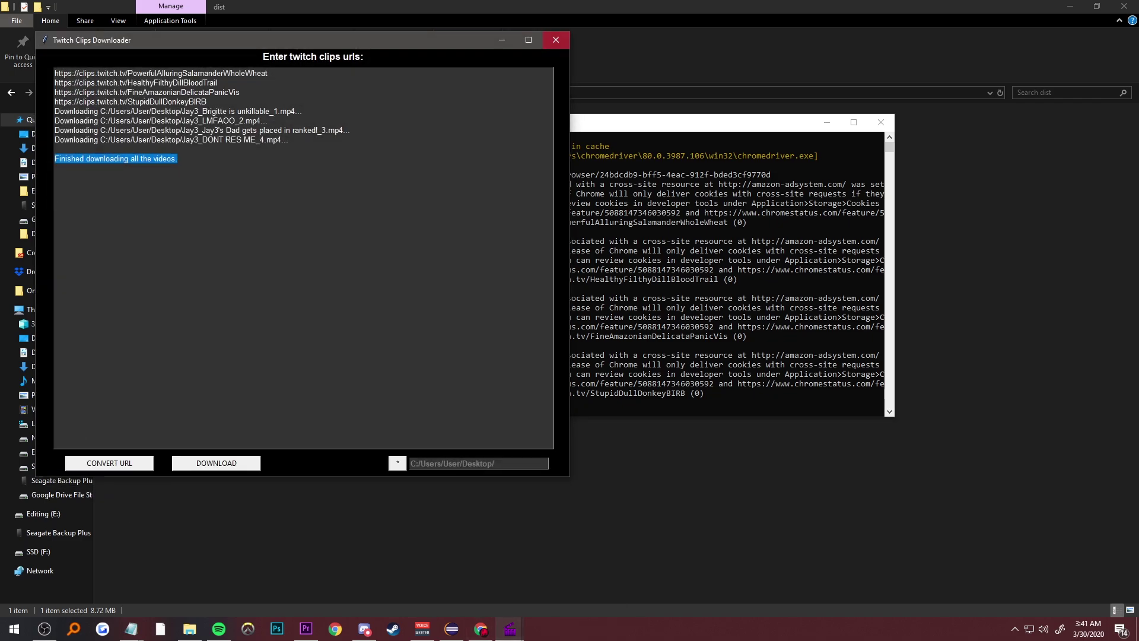
Close the downloader and move the four downloaded clips to the middle of the desktop.
{"action": "left_click", "coordinate": [556, 40]}
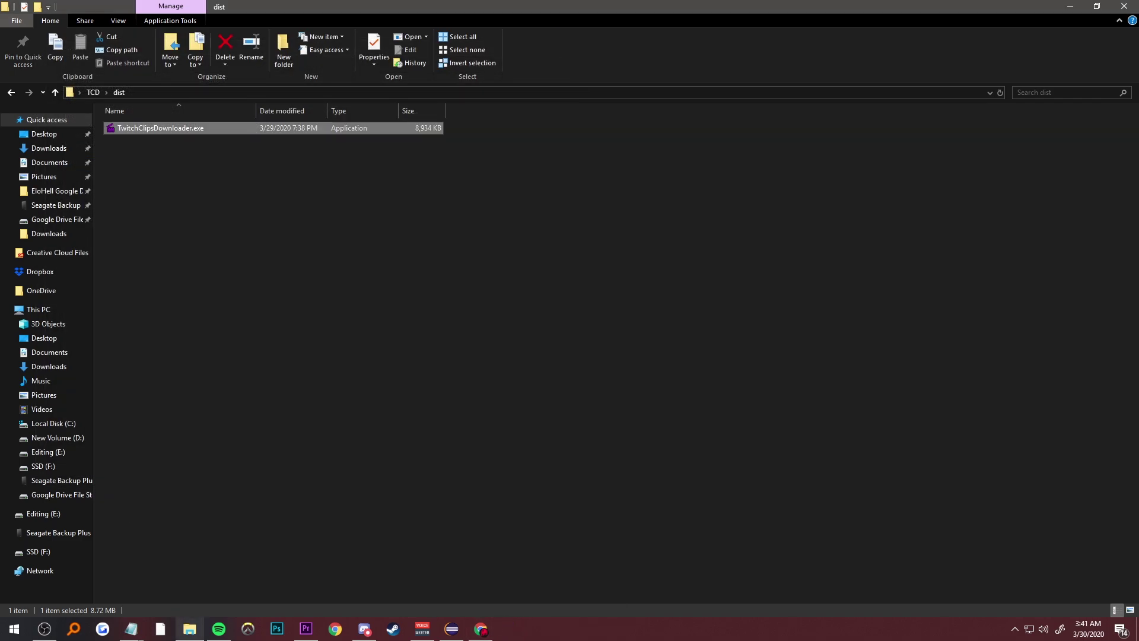
{"action": "left_click", "coordinate": [1070, 6]}
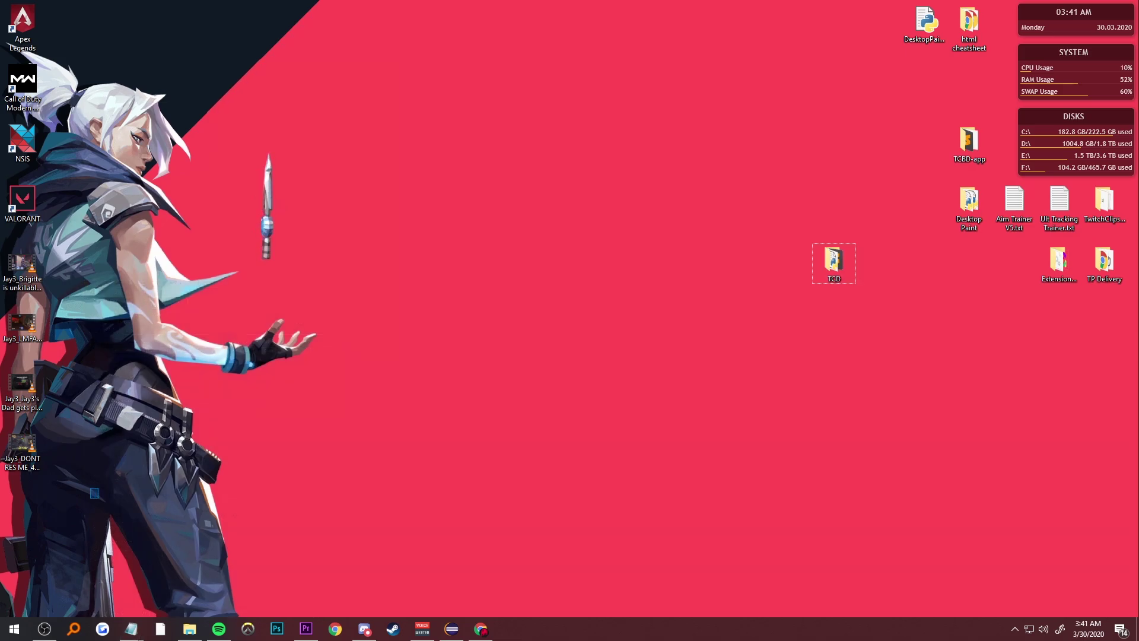
{"action": "left_click_drag", "start_coordinate": [95, 492], "coordinate": [518, 267]}
{"action": "left_click", "coordinate": [584, 238]}
Play the downloaded clip "Jay3_Brigitte is unkillable_1.mp4" and close the video player.
{"action": "left_click", "coordinate": [518, 207]}
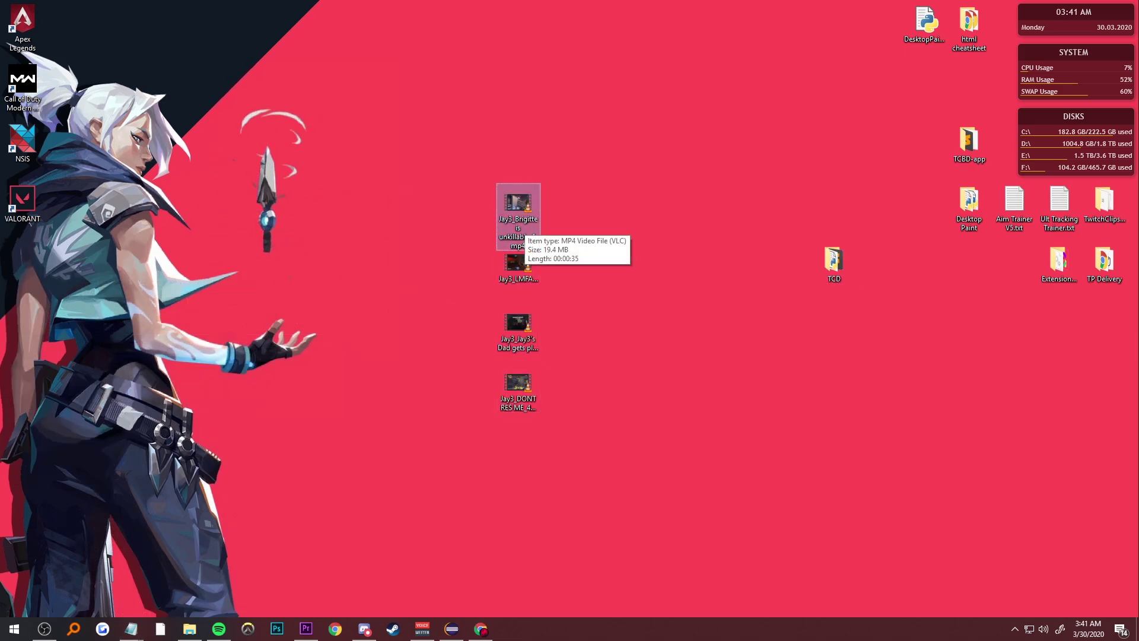
{"action": "double_click", "coordinate": [518, 222]}
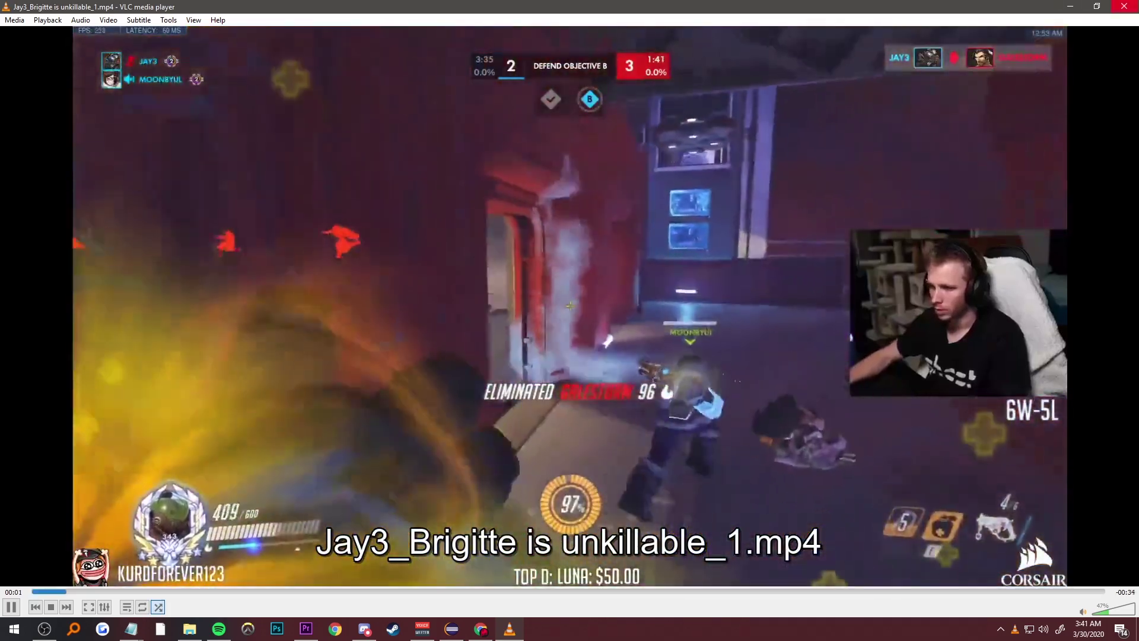
{"action": "key", "text": "alt+F4"}
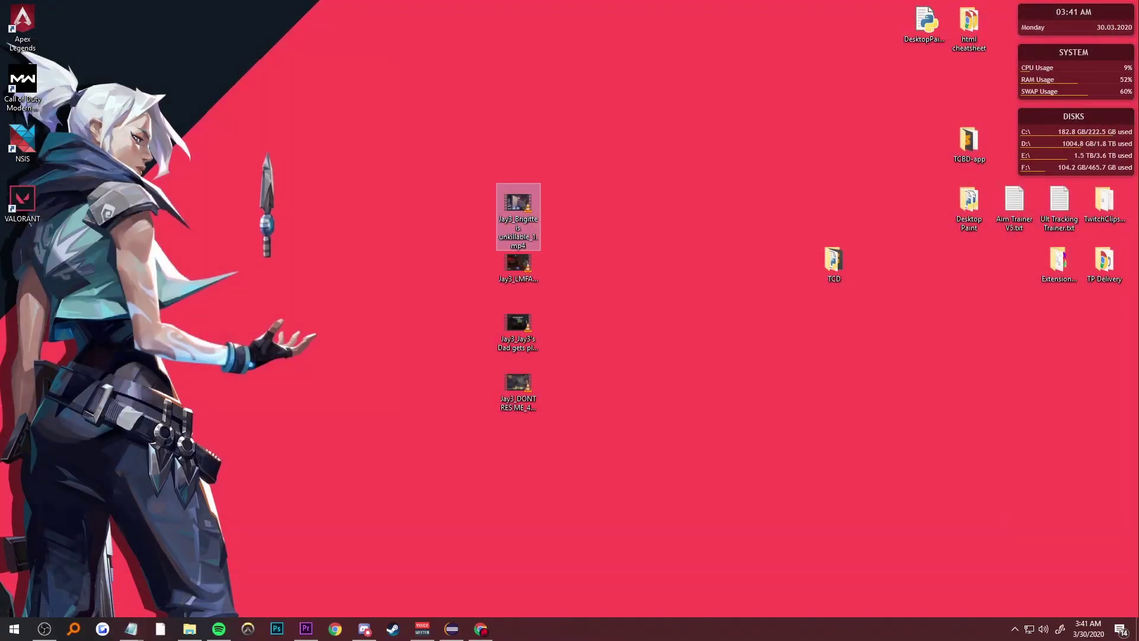